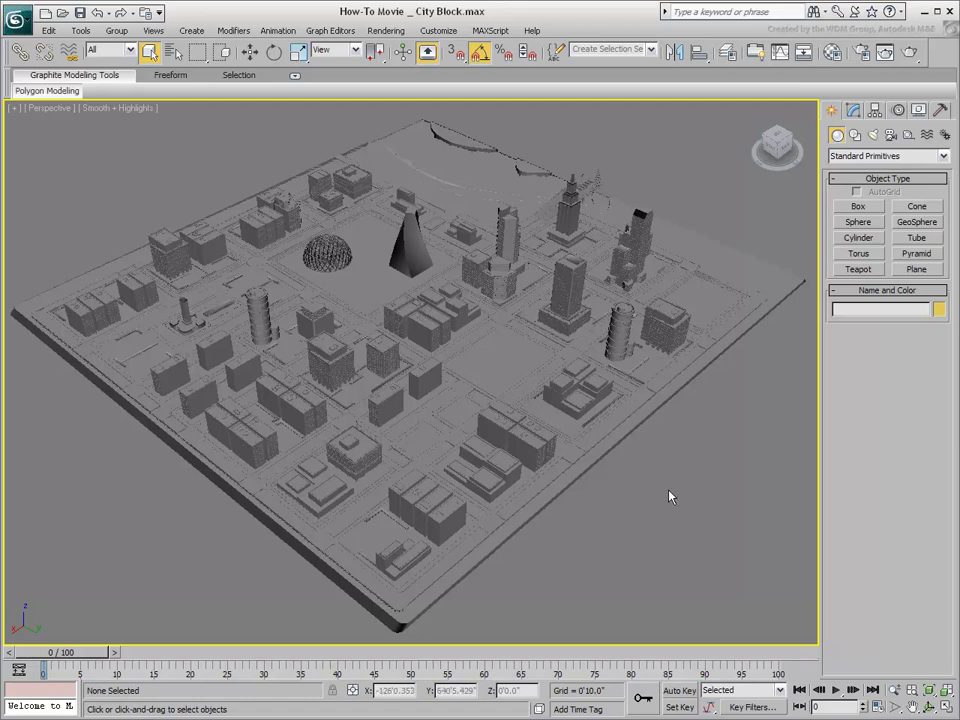
- Open the Custom UI and Defaults Switcher and close it without changing the UI scheme
left_click(438, 31)
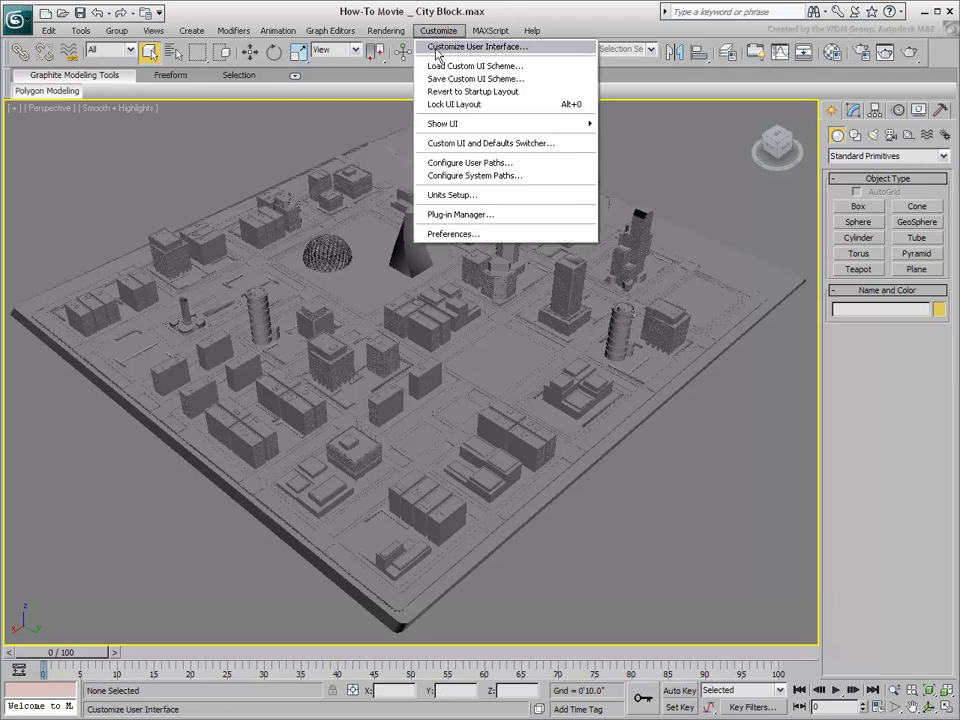
left_click(456, 141)
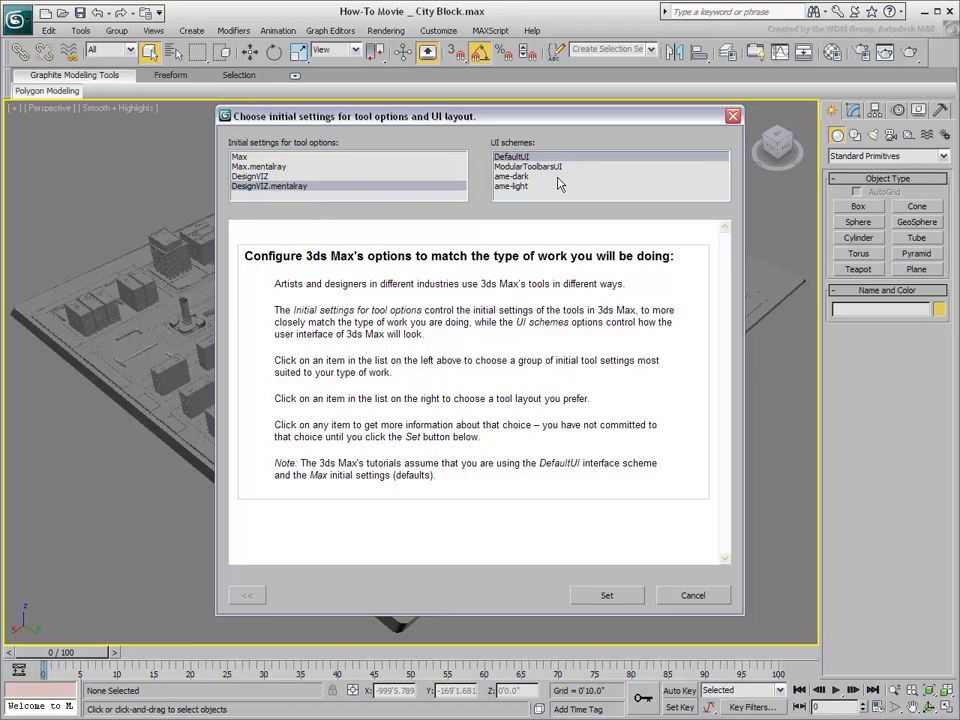
left_click(733, 116)
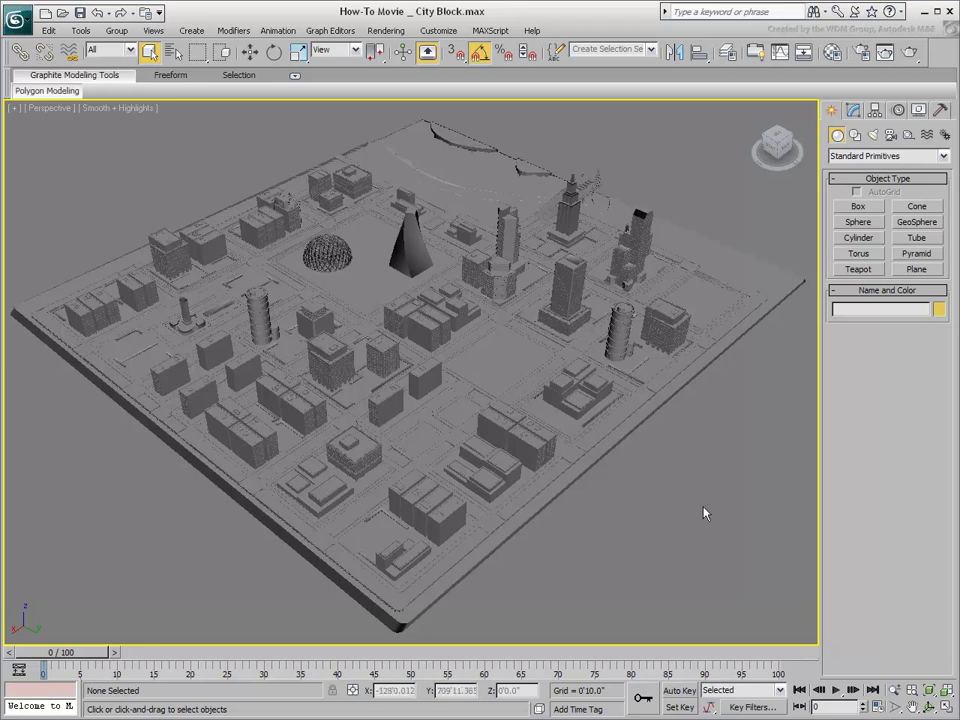
- Create a Daylight system with mr Photographic exposure, placing its compass left of the city
left_click(945, 134)
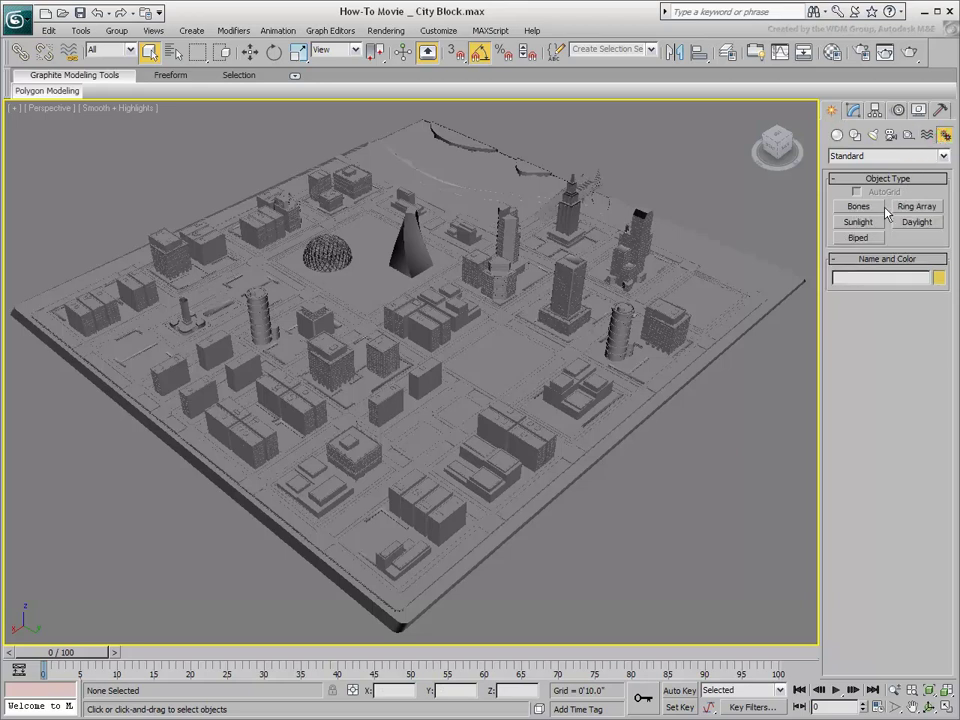
left_click(917, 221)
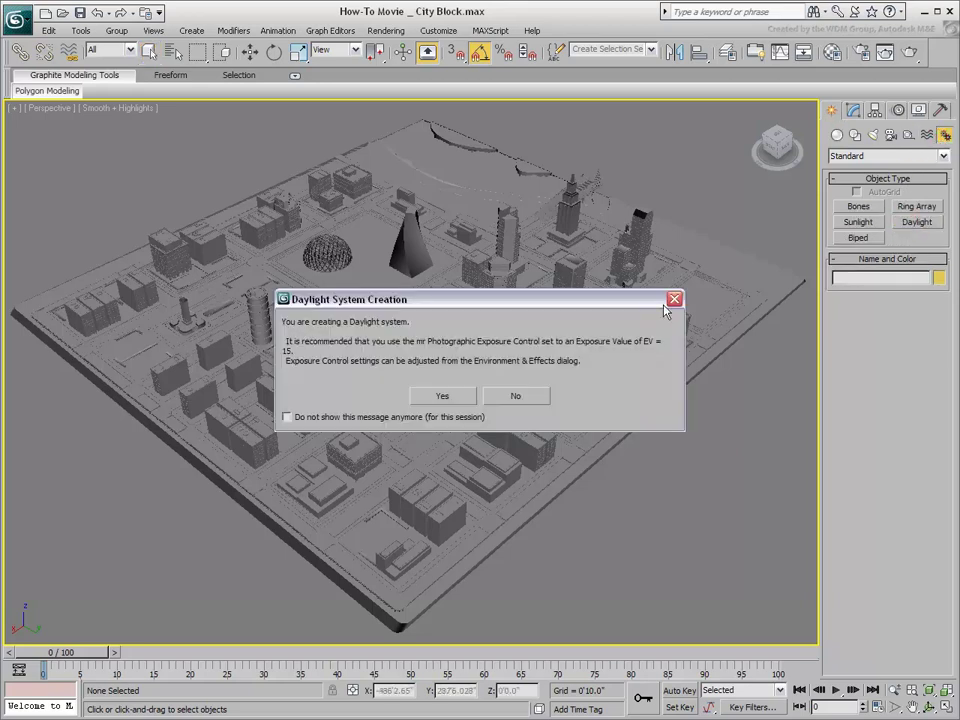
left_click(443, 400)
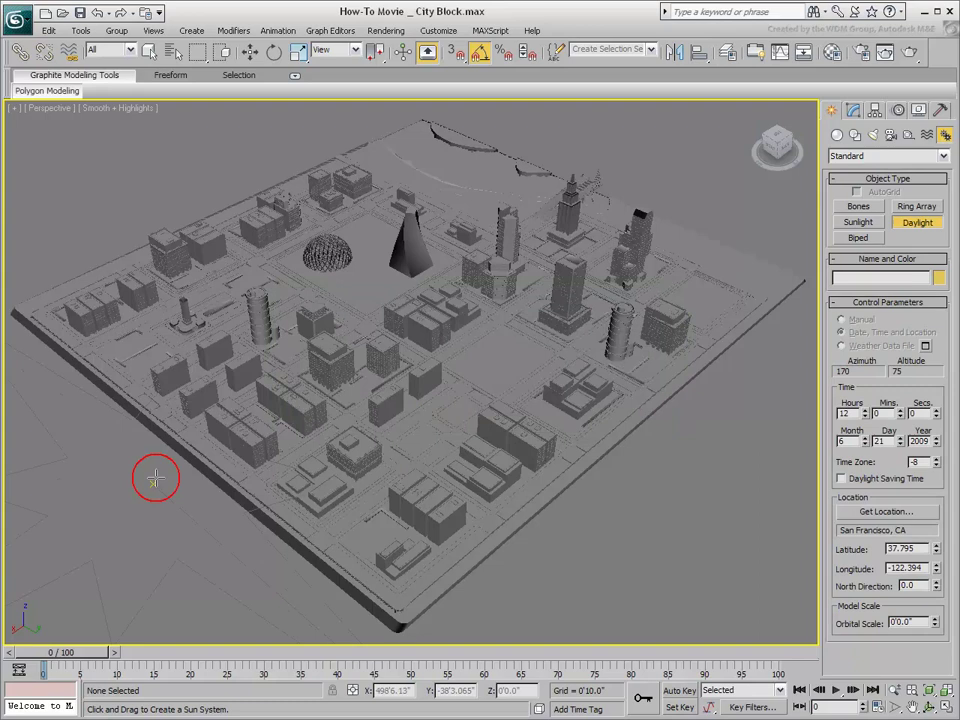
left_click_drag(155, 479, 210, 470)
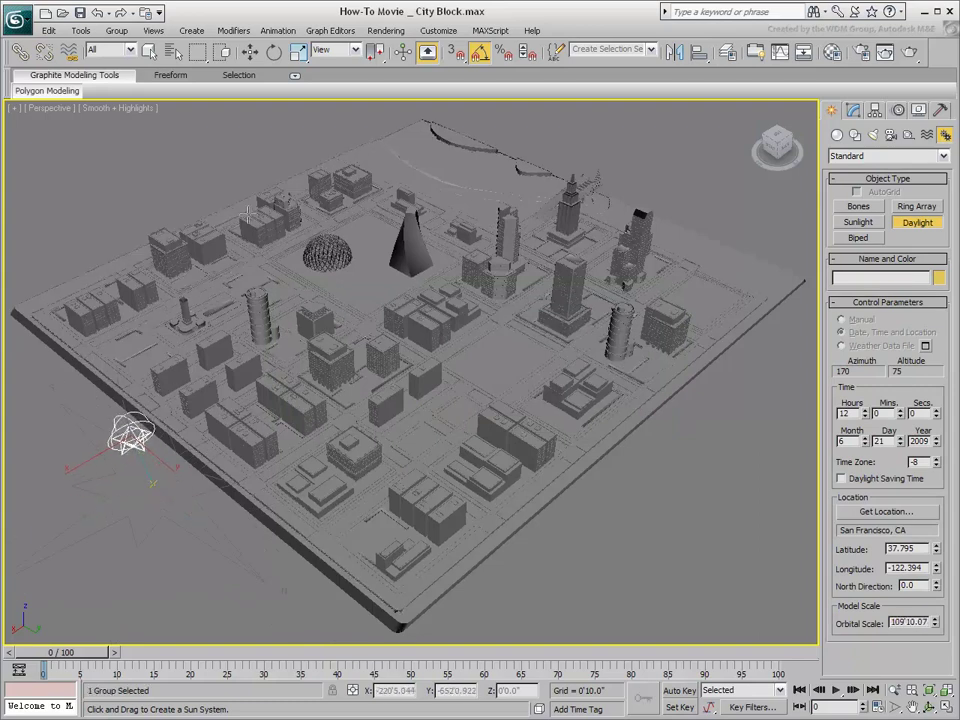
left_click(447, 479)
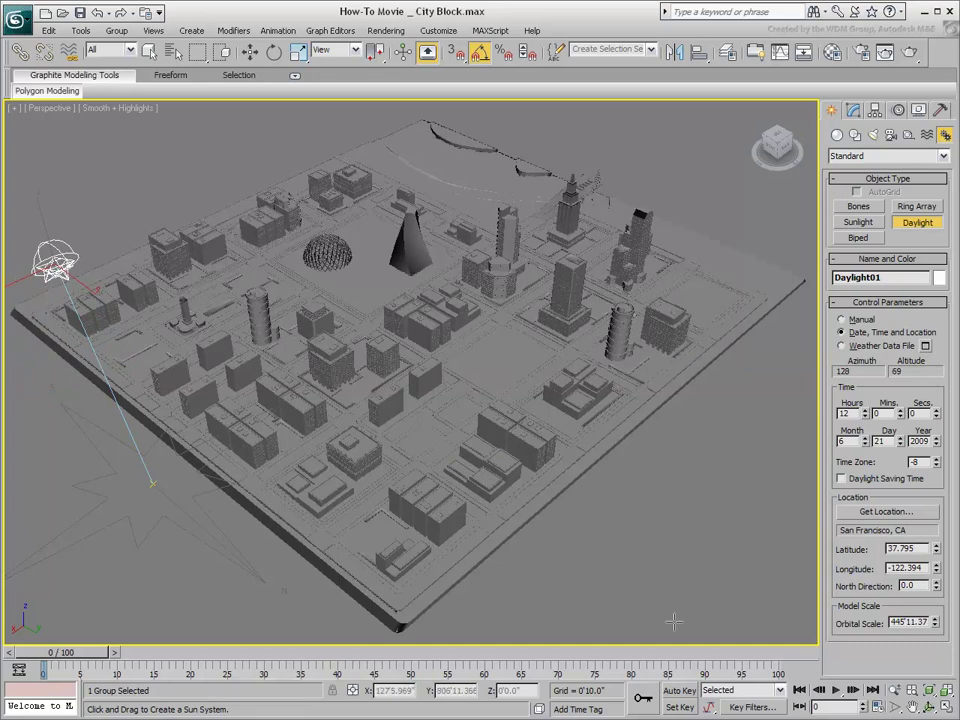
- With Auto Key on, set the daylight Hours to 6 at frame 0
left_click(677, 691)
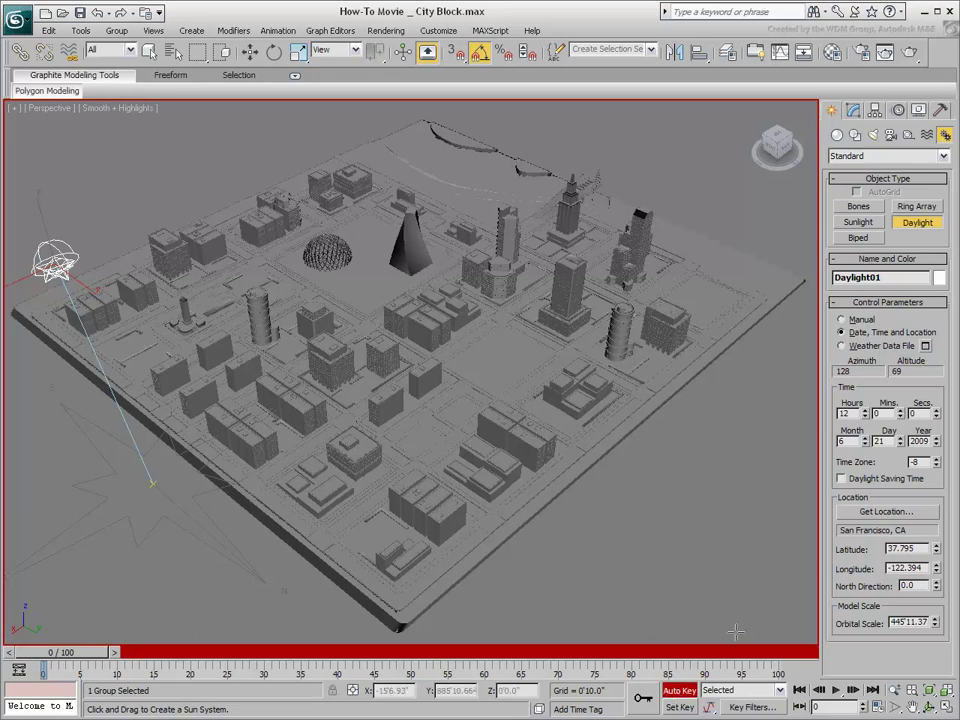
left_click(865, 417)
left_click(865, 417)
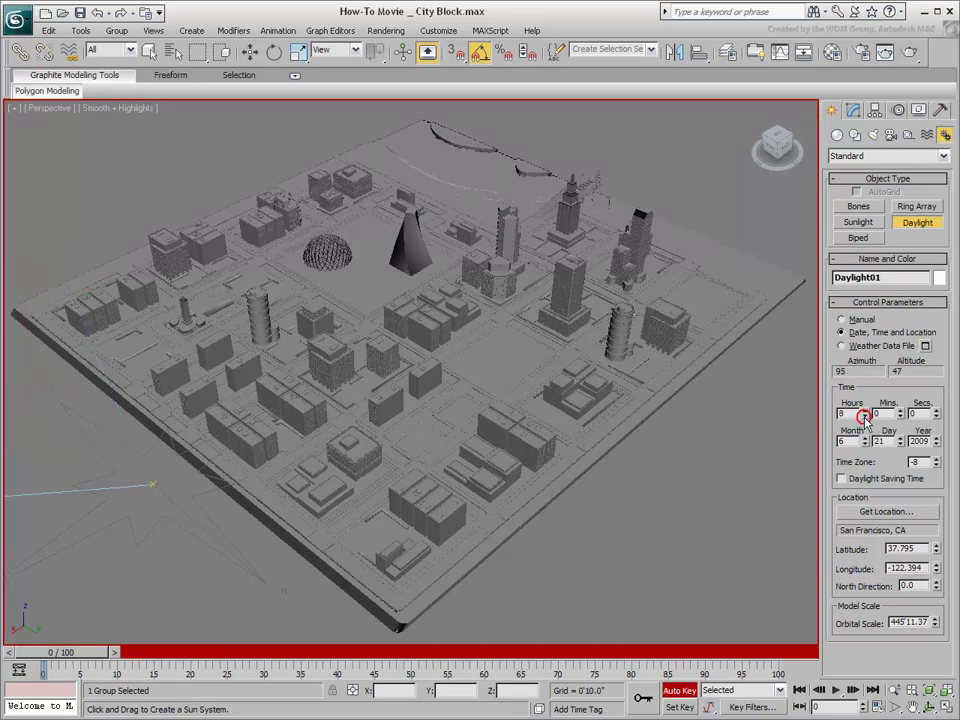
left_click(865, 417)
left_click(865, 417)
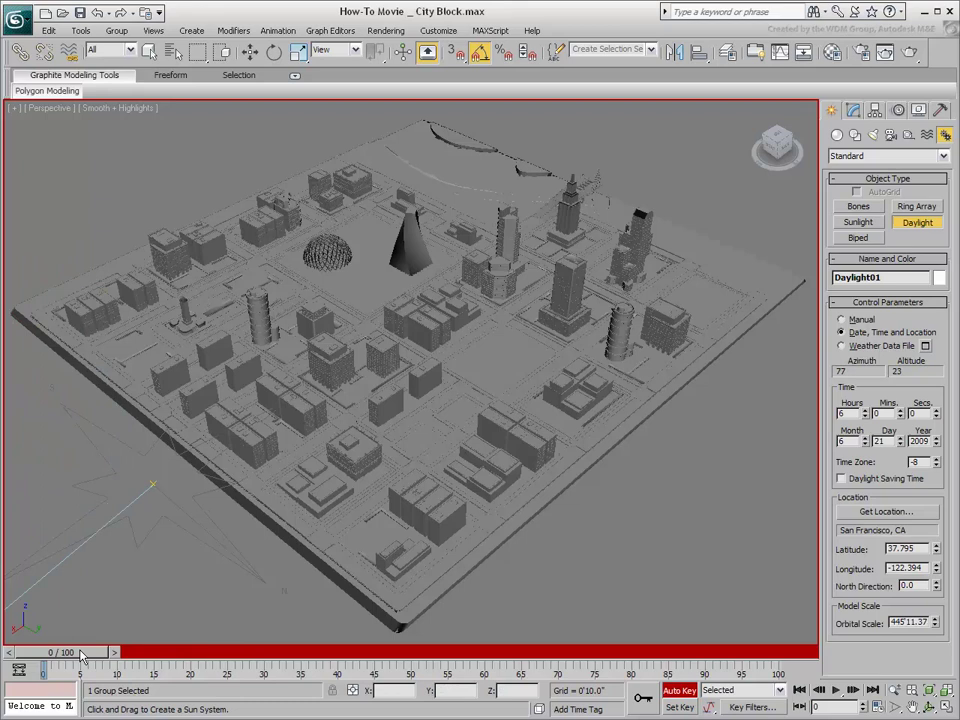
- Set Hours to 19 at frame 100, turn off Auto Key, and scrub the sun's motion
left_click_drag(68, 655, 805, 641)
left_click_drag(869, 415, 866, 420)
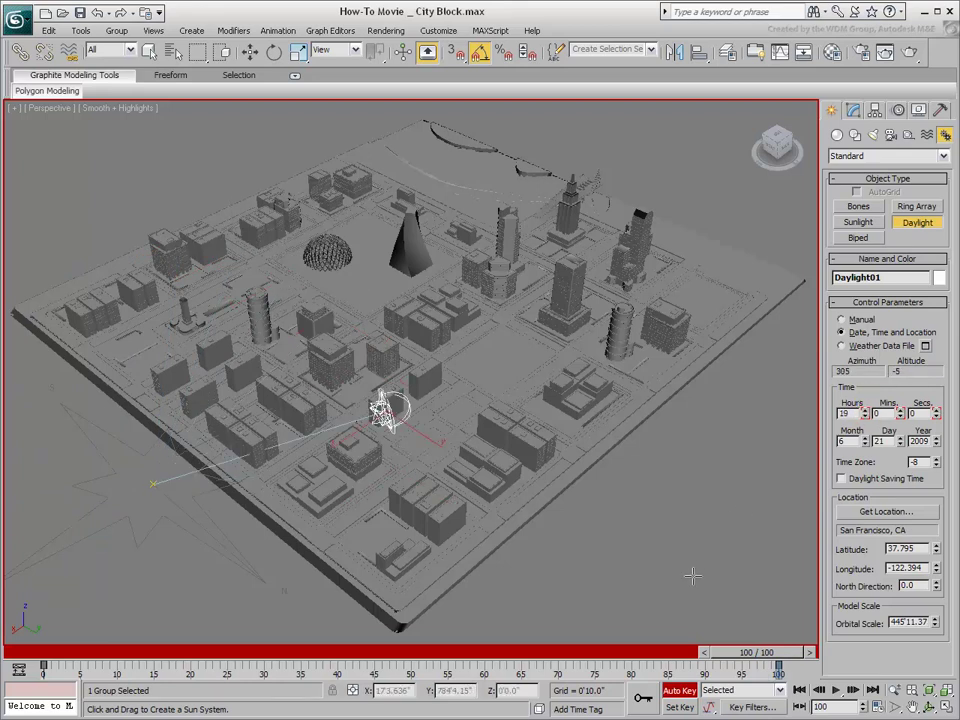
left_click(681, 692)
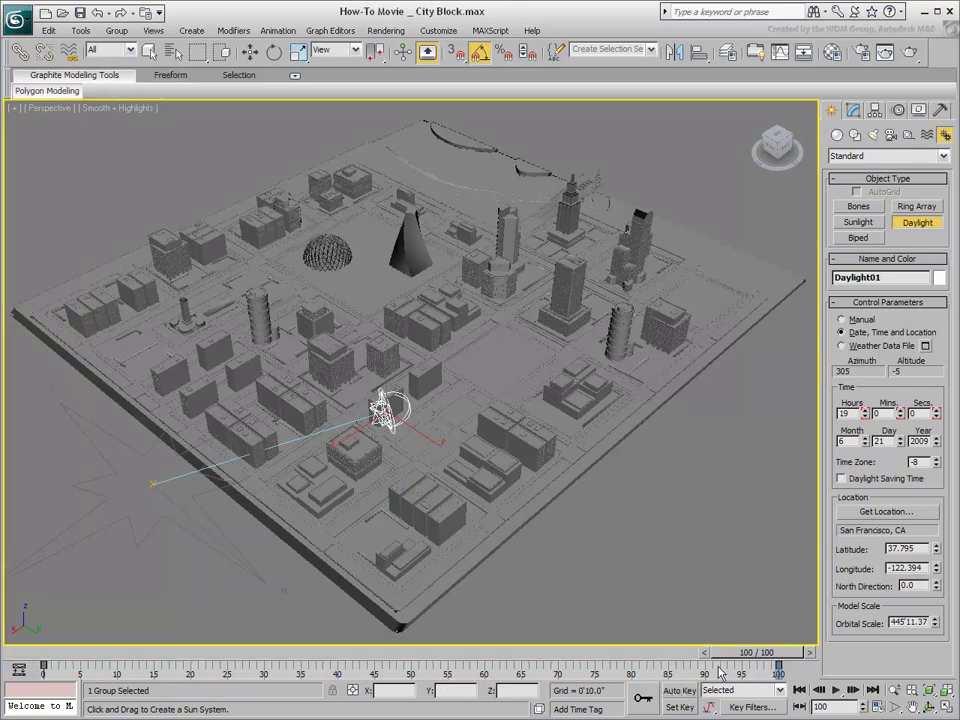
left_click_drag(741, 652, 521, 653)
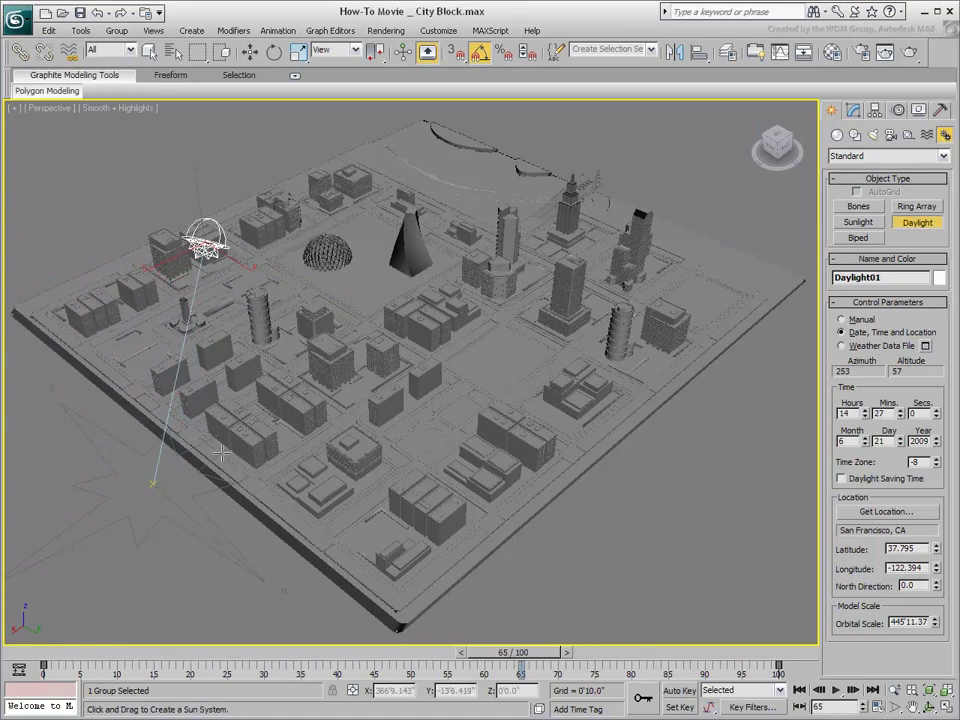
- Enable Hardware Shading in the Perspective viewport from Lighting and Shadows
left_click(123, 108)
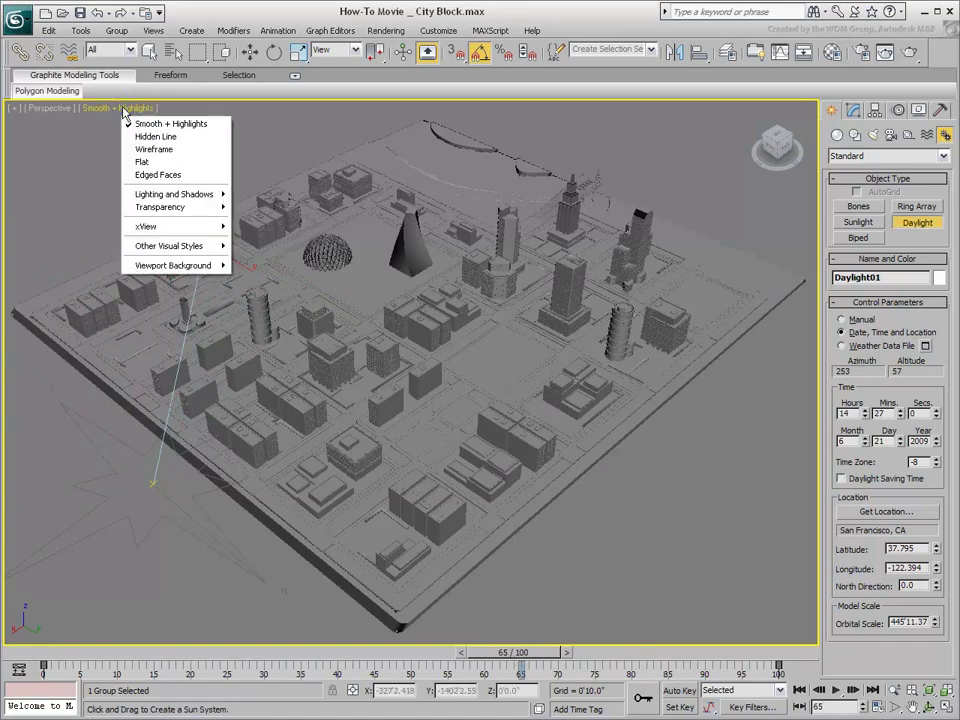
mouse_move(159, 197)
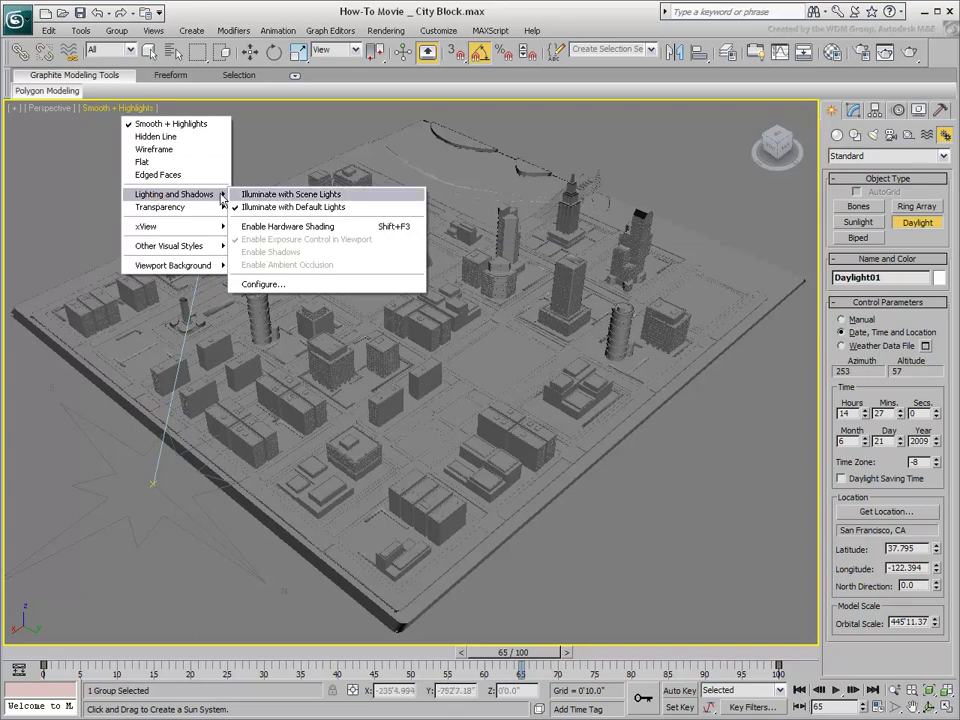
left_click(311, 229)
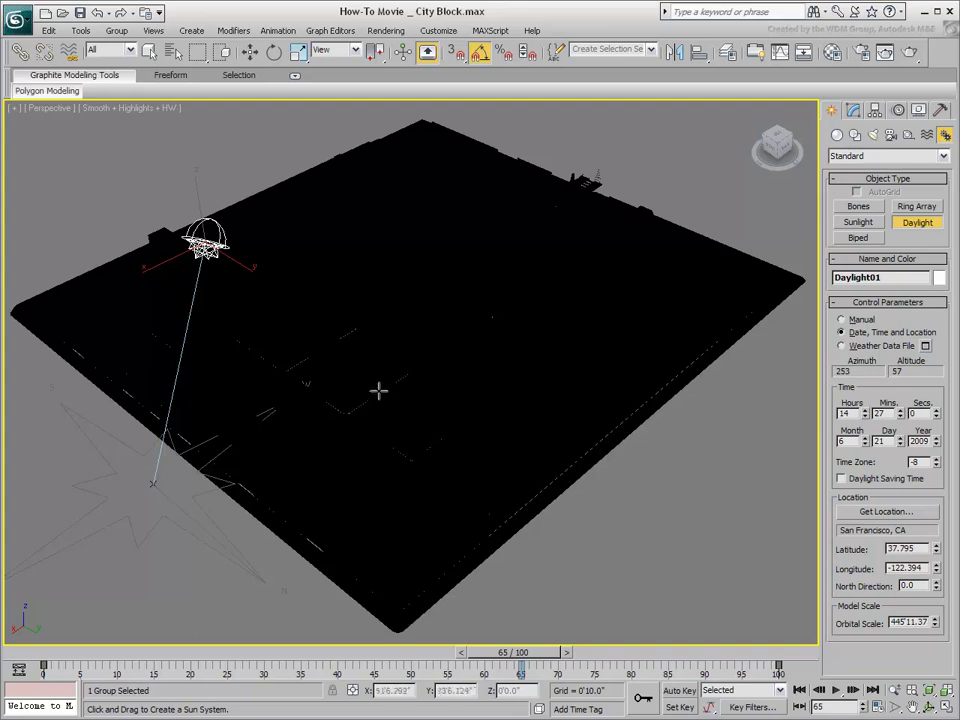
- Configure viewport lighting to use Scene Lights with Enable Shadows turned on
left_click(120, 106)
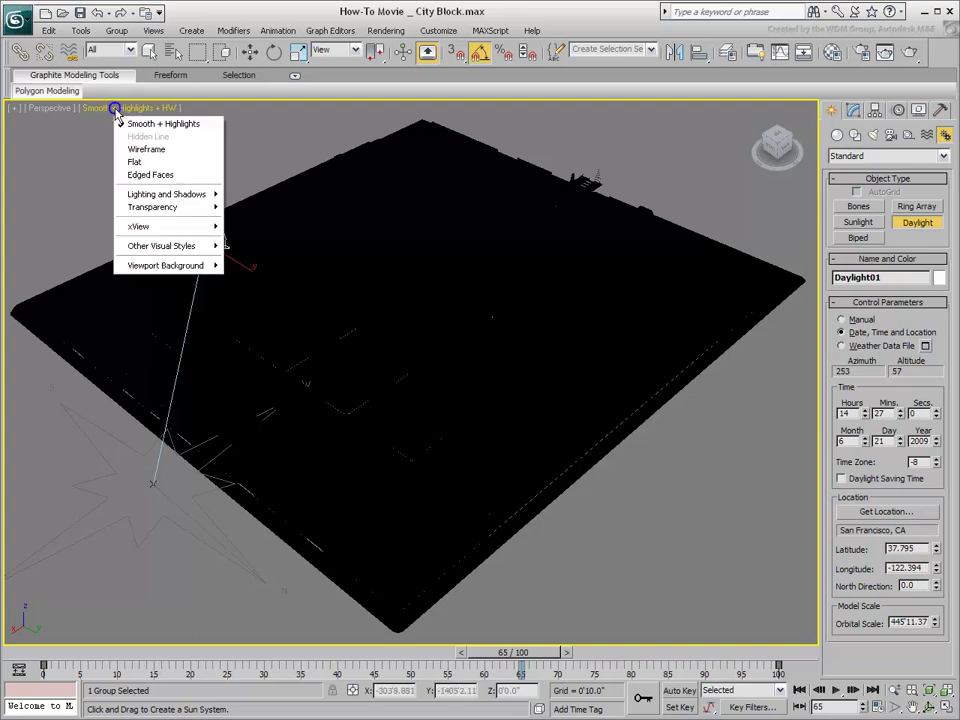
mouse_move(168, 196)
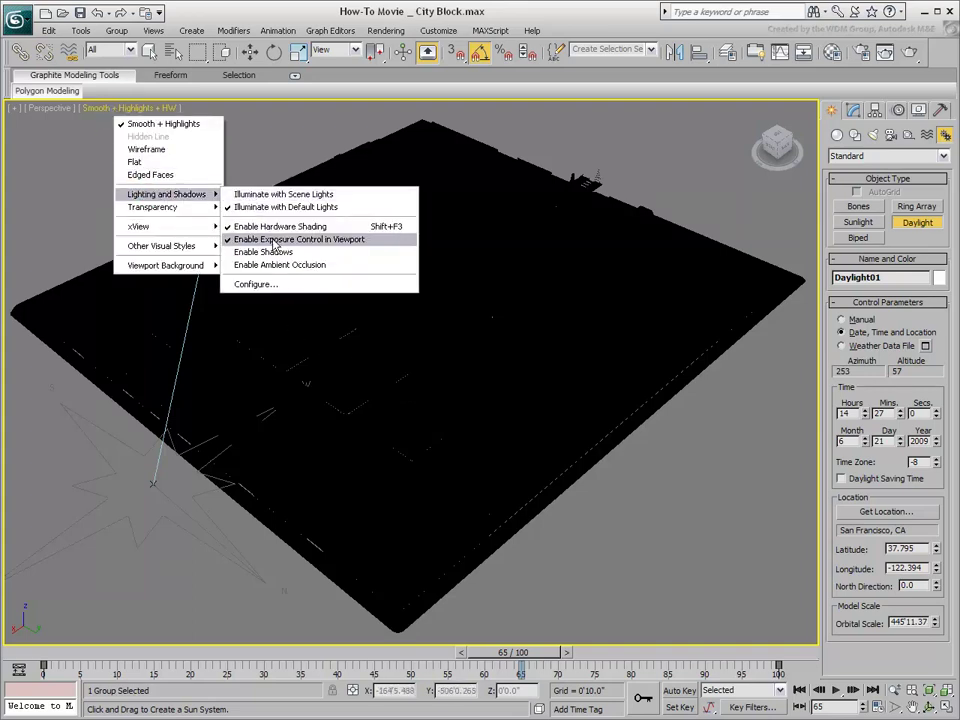
left_click(256, 284)
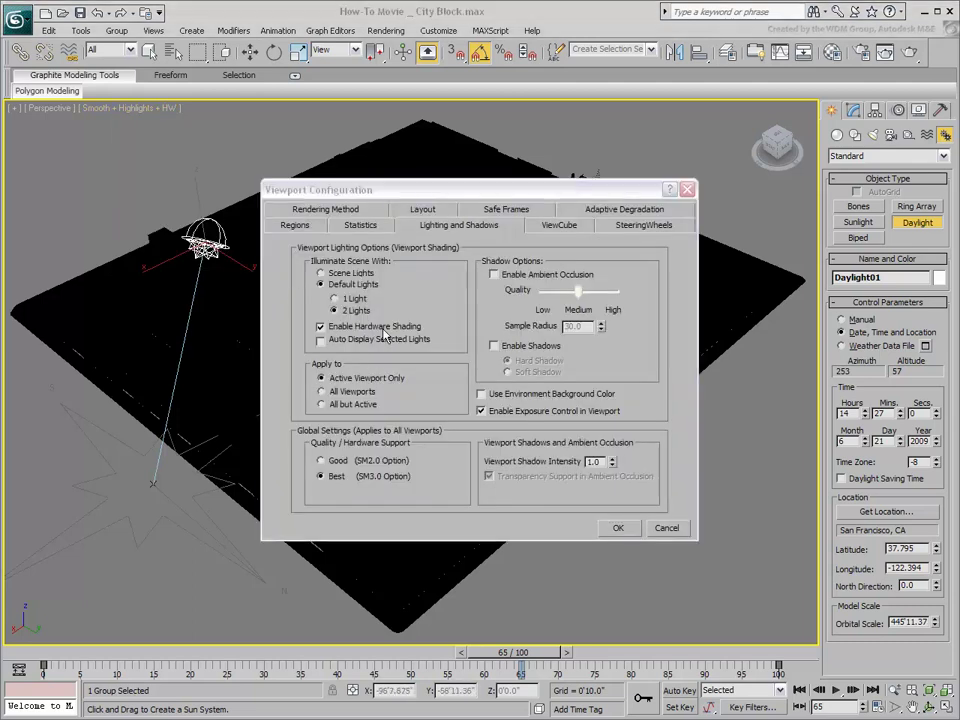
left_click(321, 273)
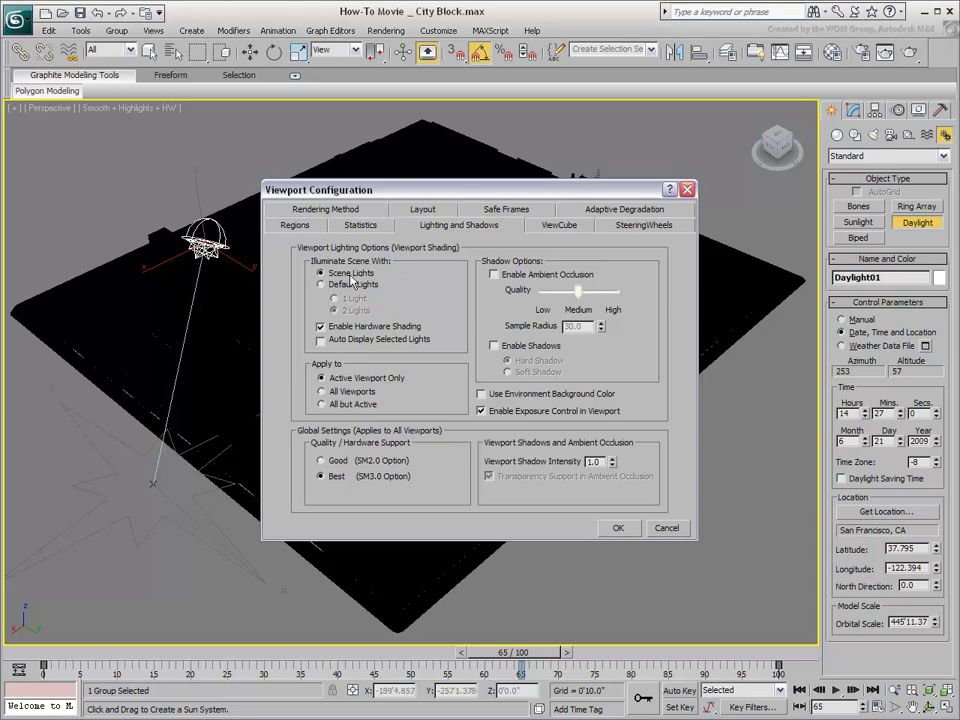
left_click(494, 346)
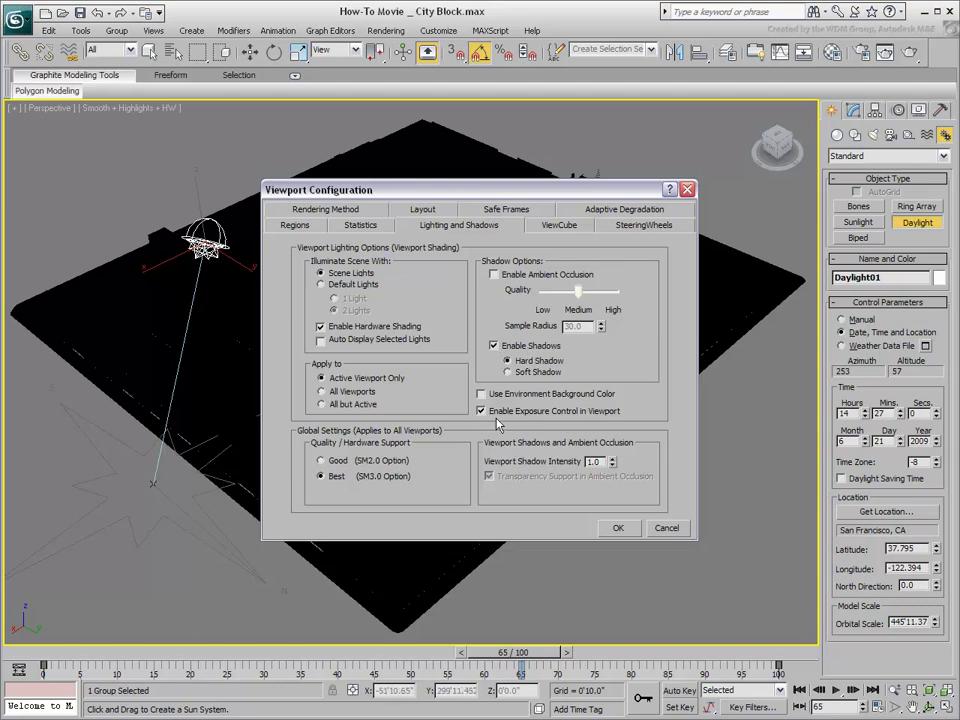
left_click(617, 530)
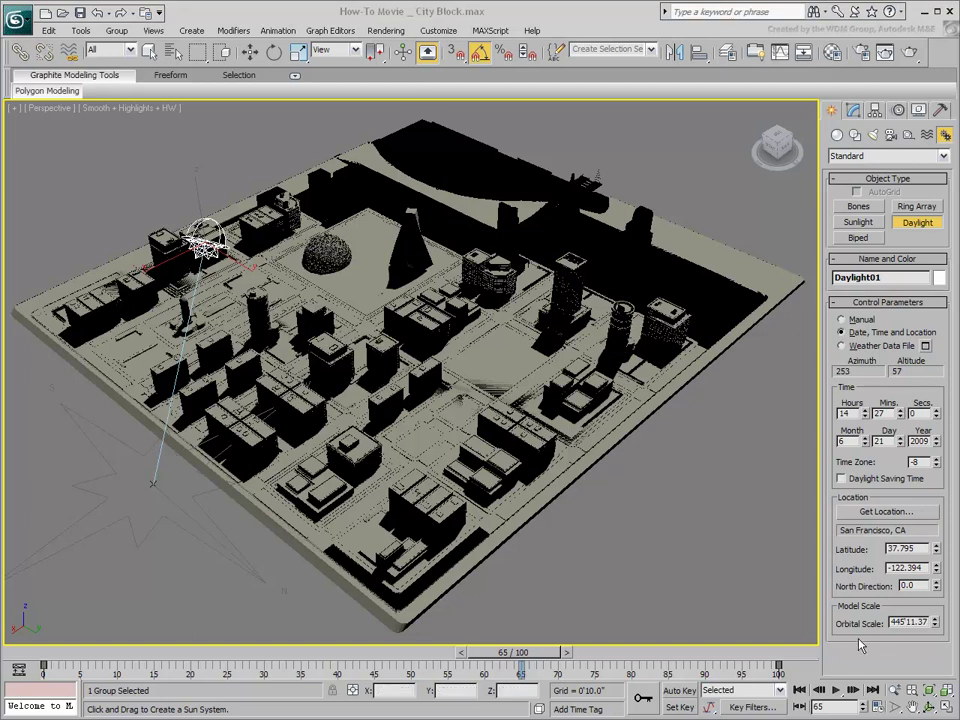
- Raise the Daylight orbital scale to about 2269'10.5 and scrub the sun animation
left_click_drag(938, 624, 935, 540)
left_click_drag(933, 479, 928, 322)
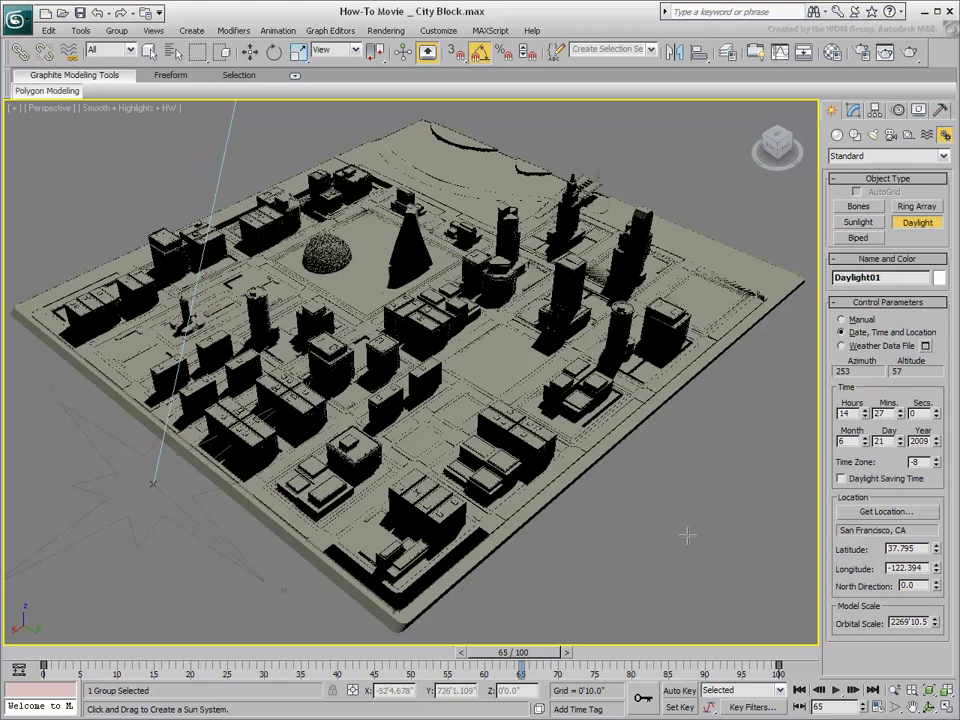
left_click_drag(40, 658, 745, 652)
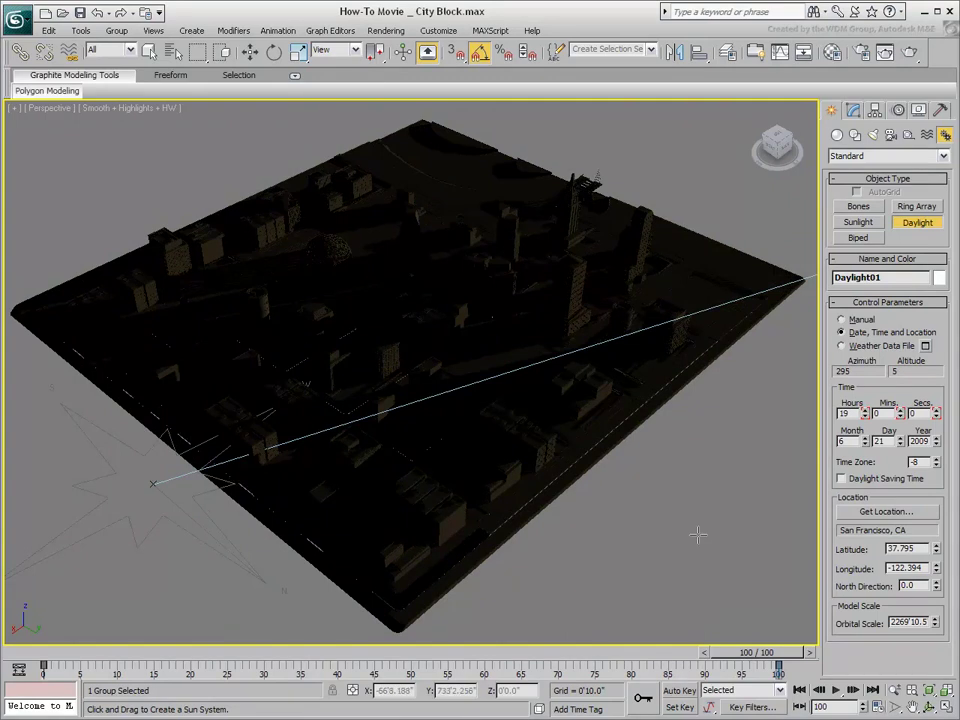
- Set the mr Photographic Exposure Value to 13.0 in Environment and Effects
left_click(388, 30)
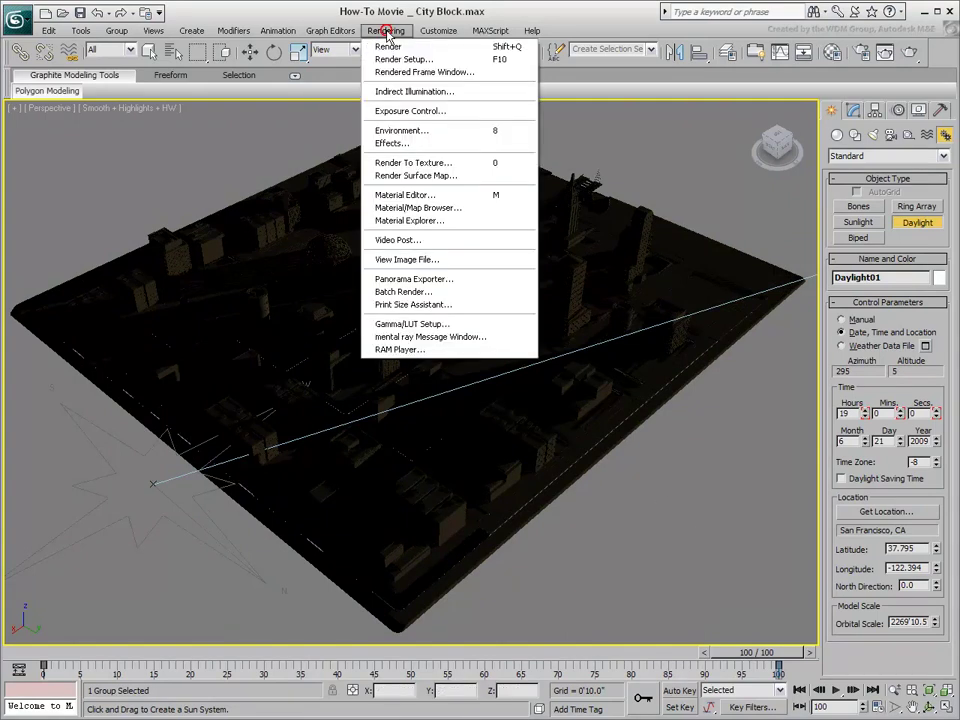
left_click(396, 132)
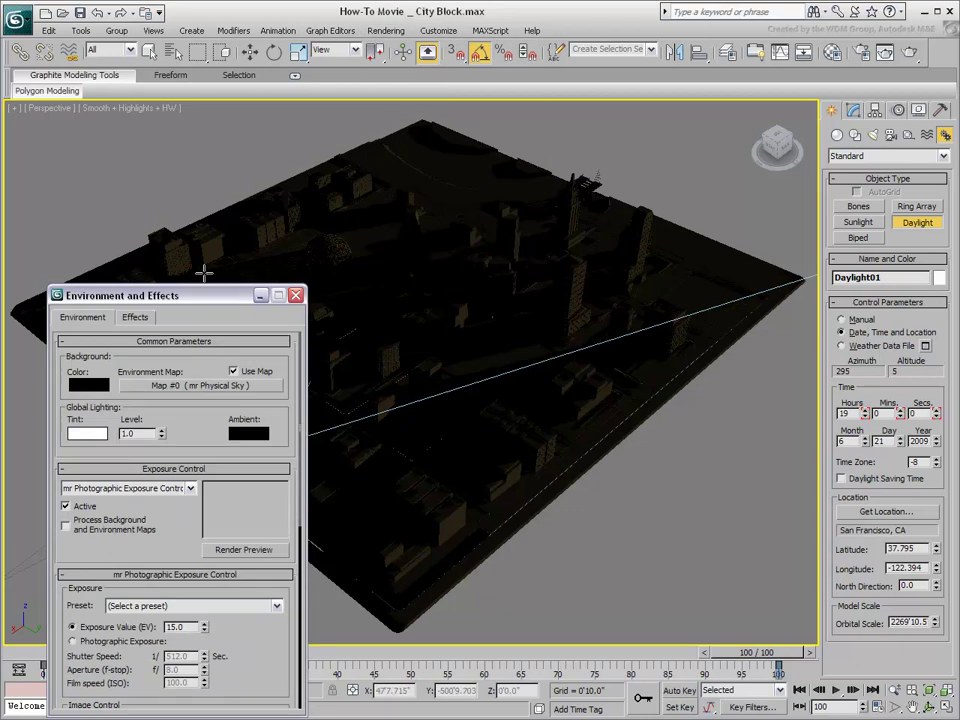
left_click_drag(200, 298, 179, 147)
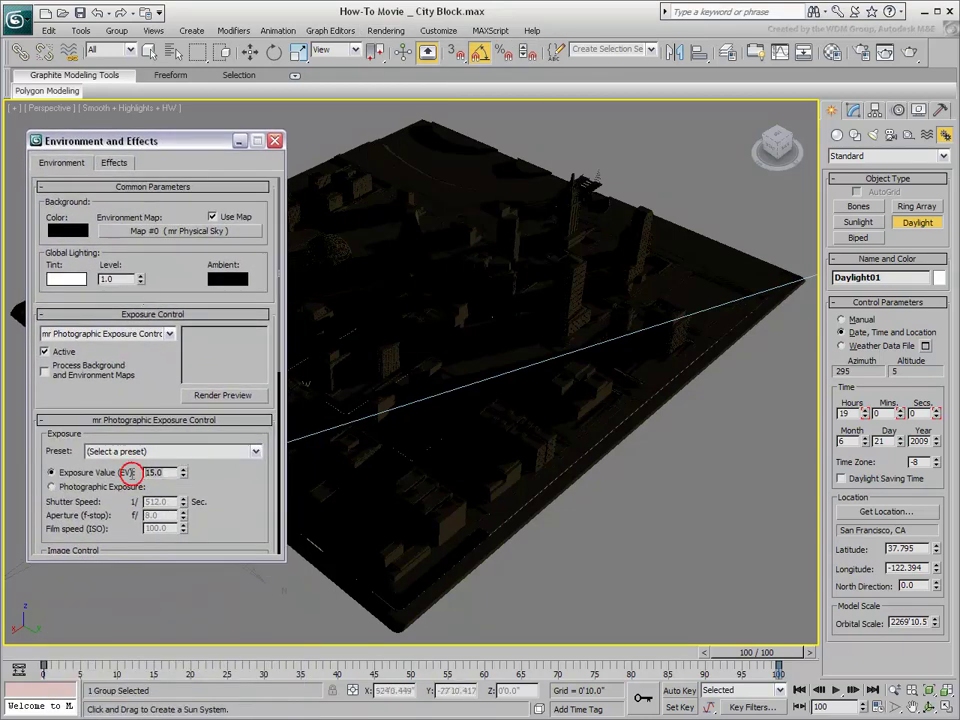
type("13")
key("Return")
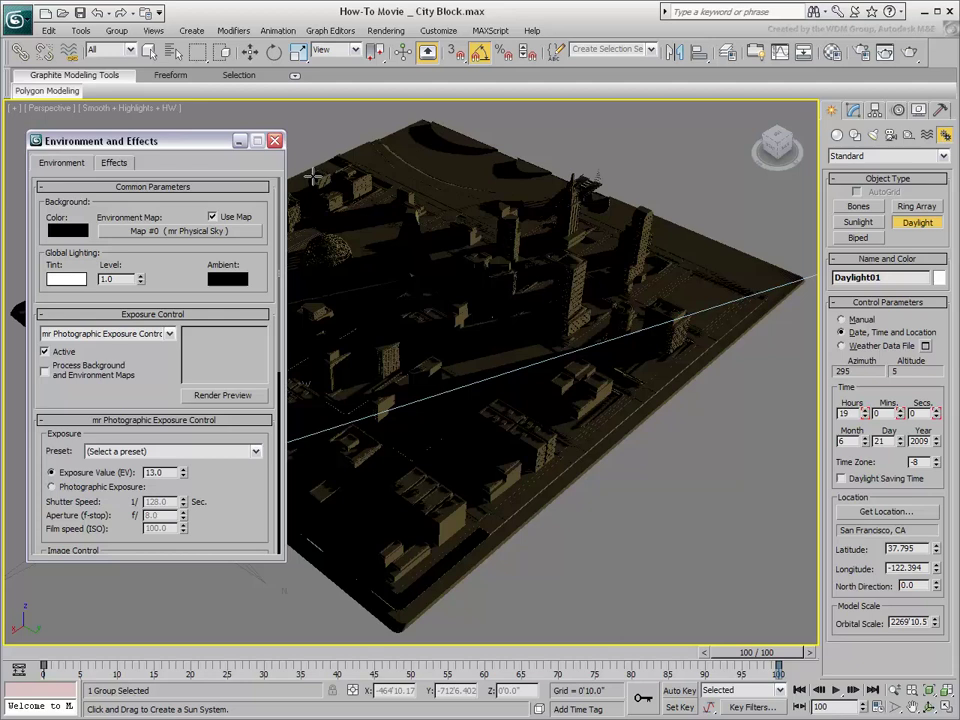
left_click(274, 140)
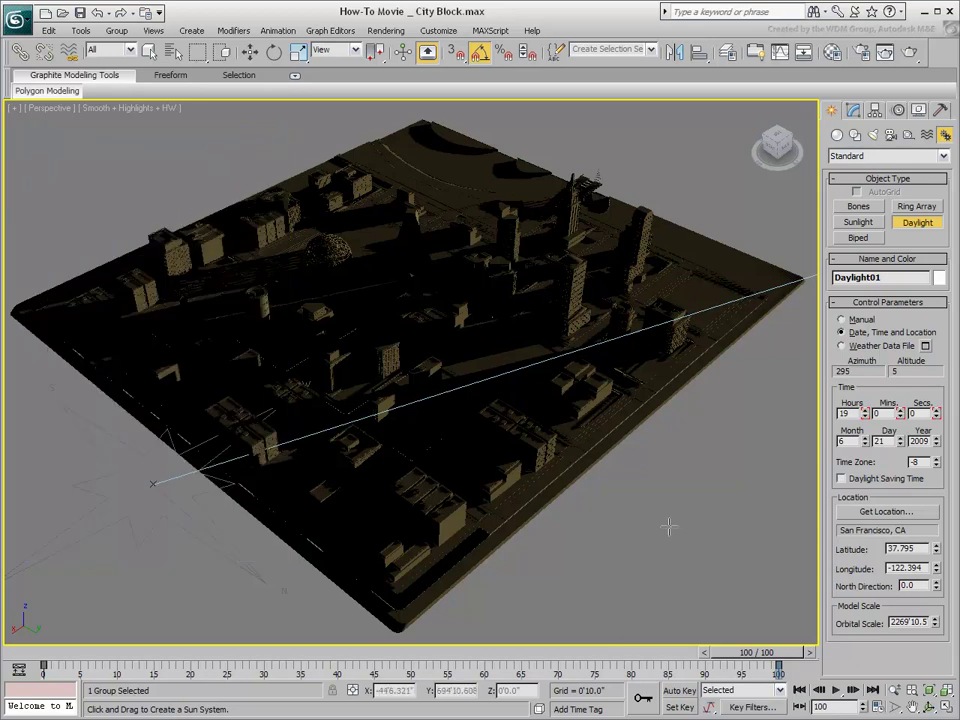
- Scrub the time slider to the late-afternoon frame 84
left_click_drag(740, 652, 440, 652)
left_click(917, 222)
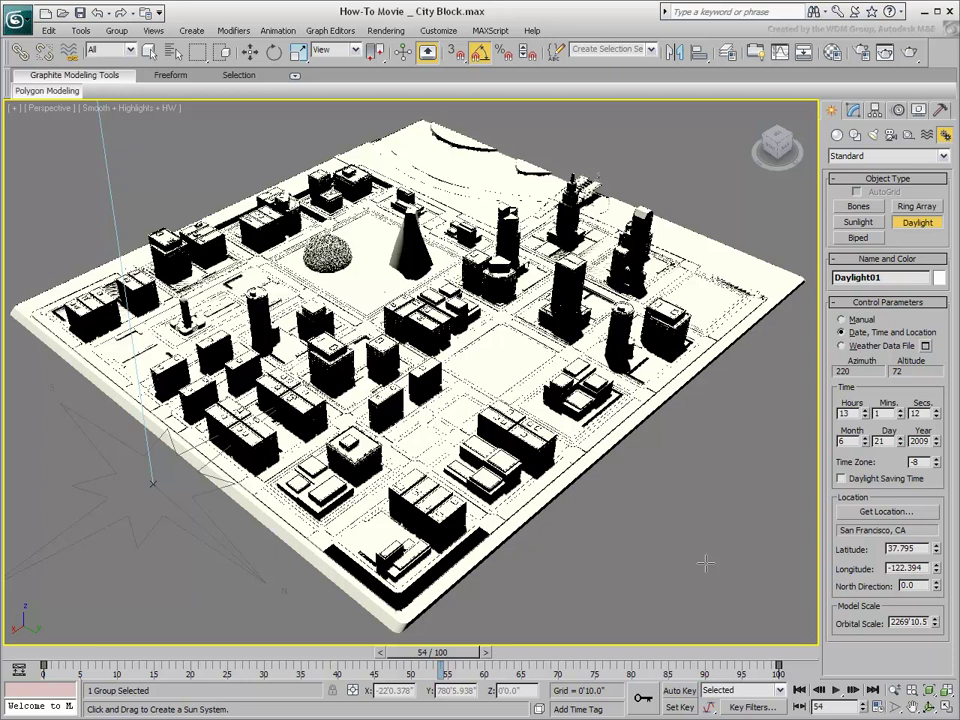
left_click_drag(440, 652, 660, 652)
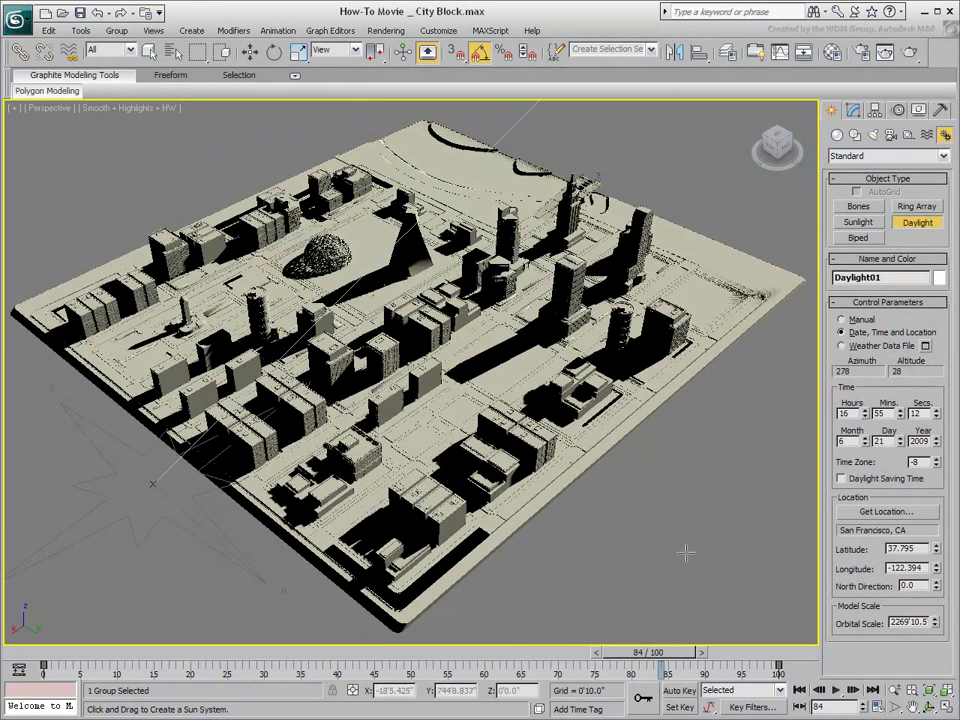
- Switch the viewport shadows from hard to Soft Shadow in the lighting configuration
left_click(133, 108)
mouse_move(195, 194)
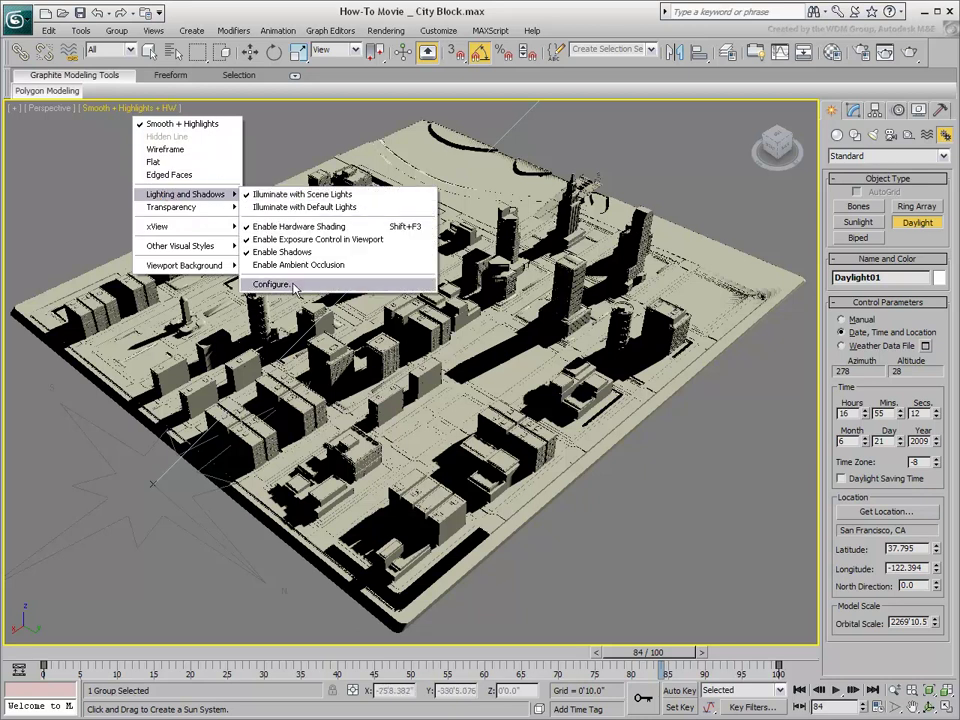
left_click(291, 285)
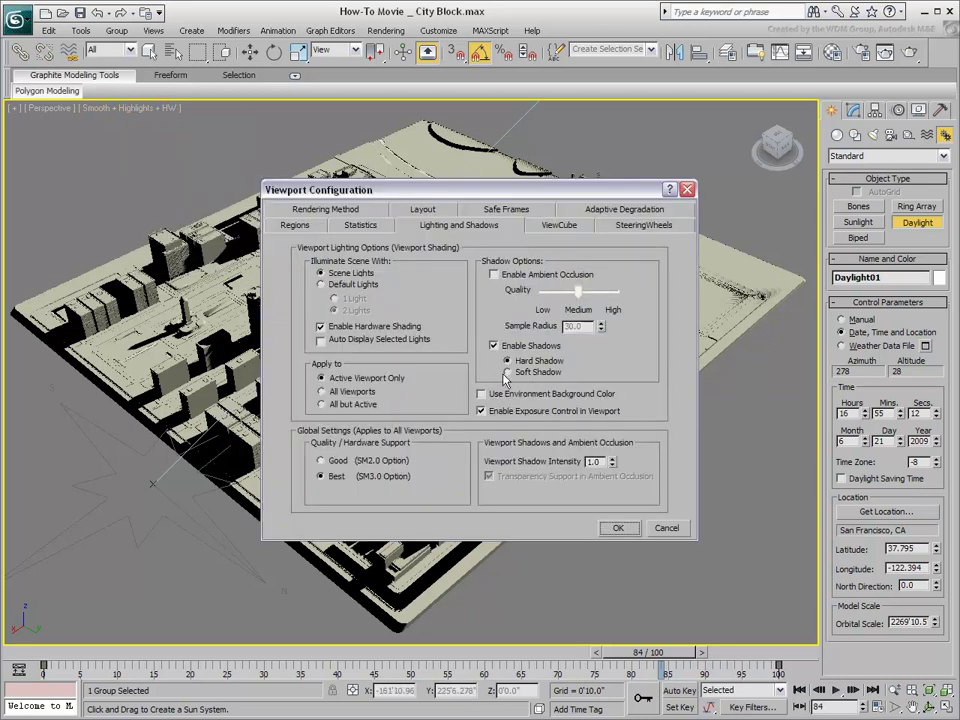
left_click(508, 373)
left_click(617, 527)
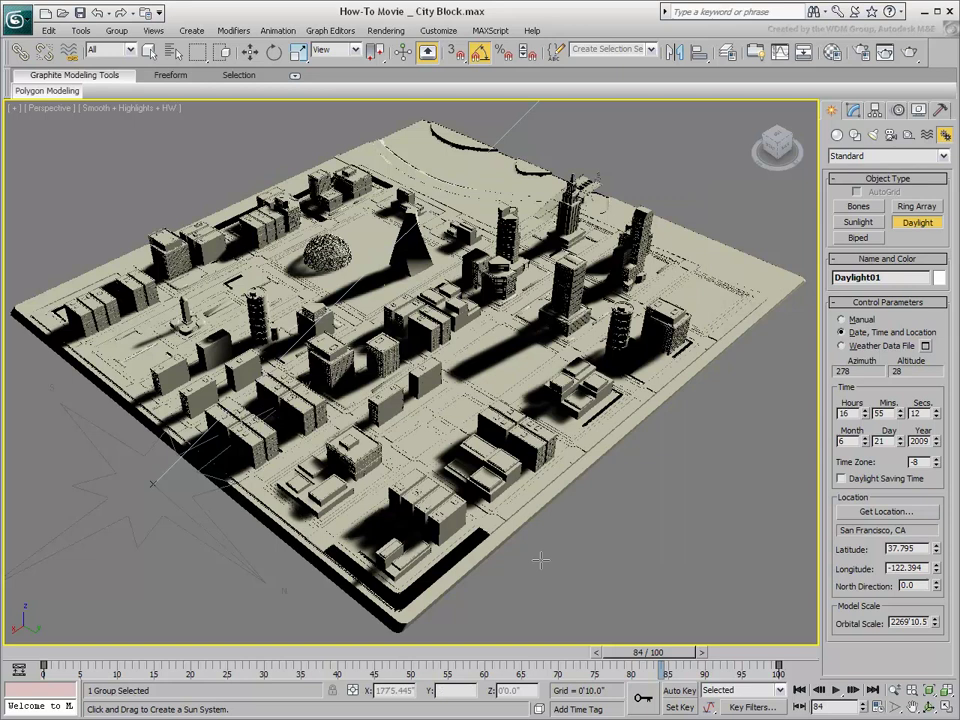
- Move to frame 88 and orbit and zoom down to a street-level view
left_click_drag(648, 655, 676, 653)
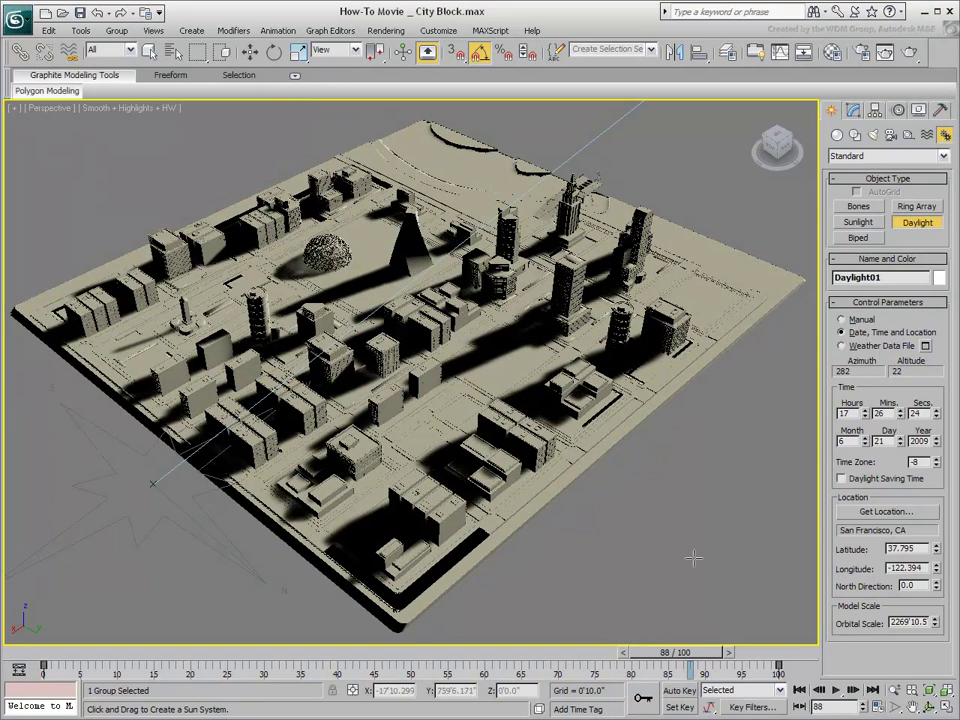
middle_click_drag(432, 504, 459, 481, "alt")
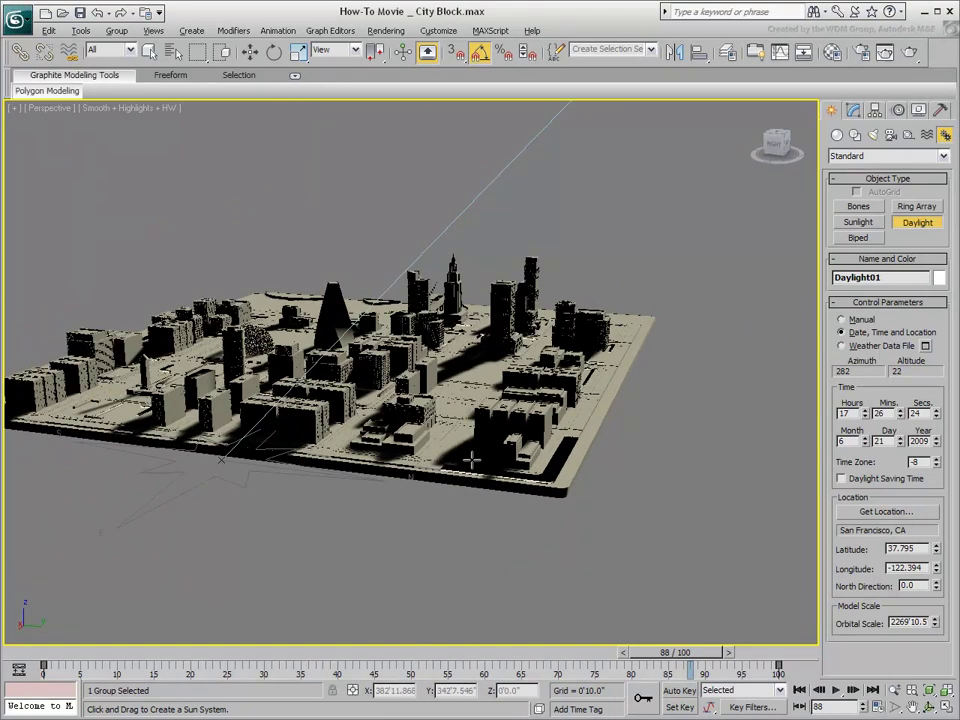
scroll(470, 458, "up", 10)
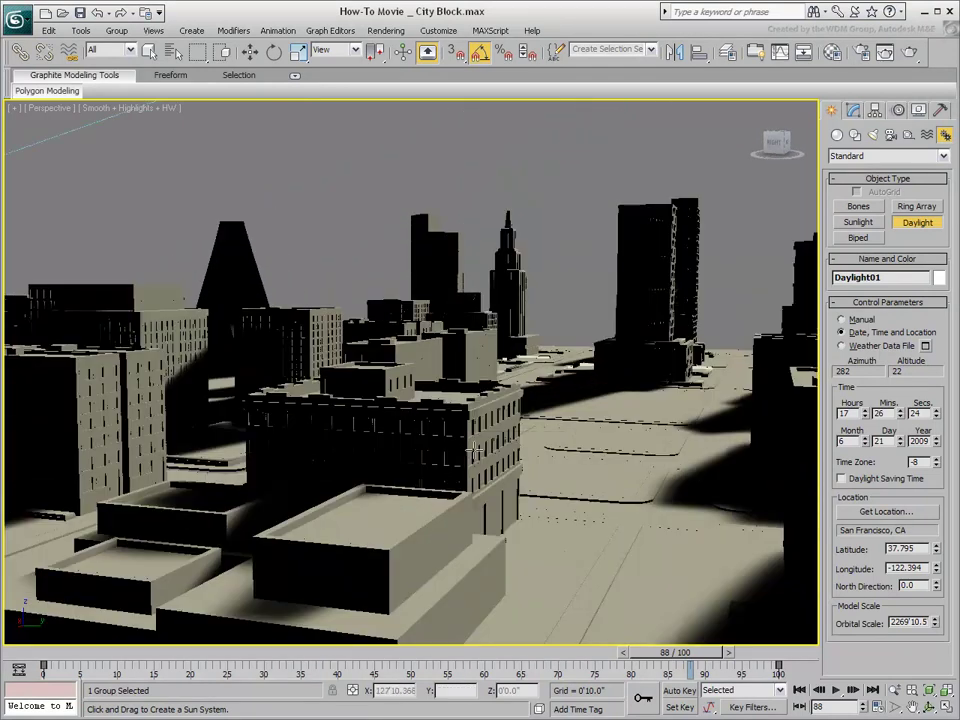
middle_click_drag(470, 456, 574, 478, "alt")
middle_click_drag(562, 400, 557, 420, "alt")
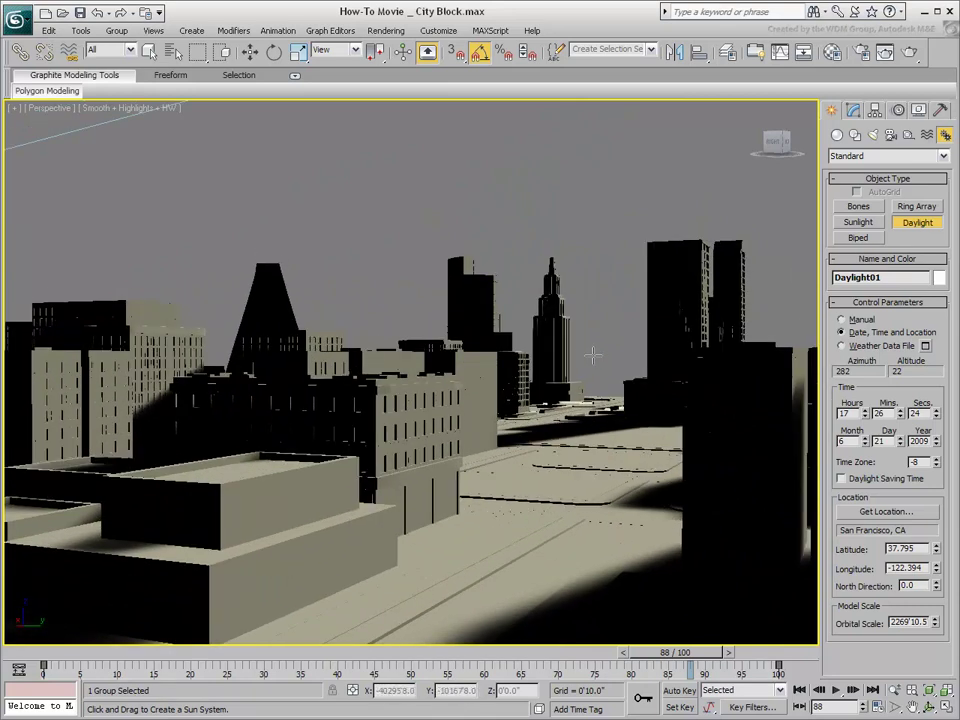
- Exit Daylight creation, enable Use Environment Background in the viewport, then go to frame 0
right_click(123, 104)
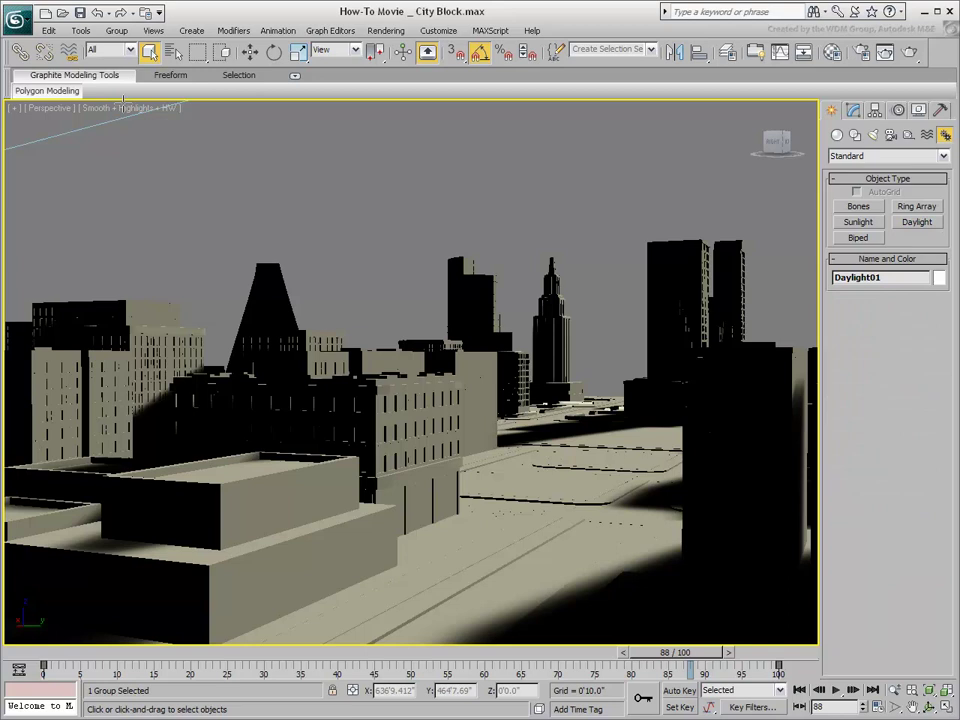
left_click(124, 107)
mouse_move(146, 266)
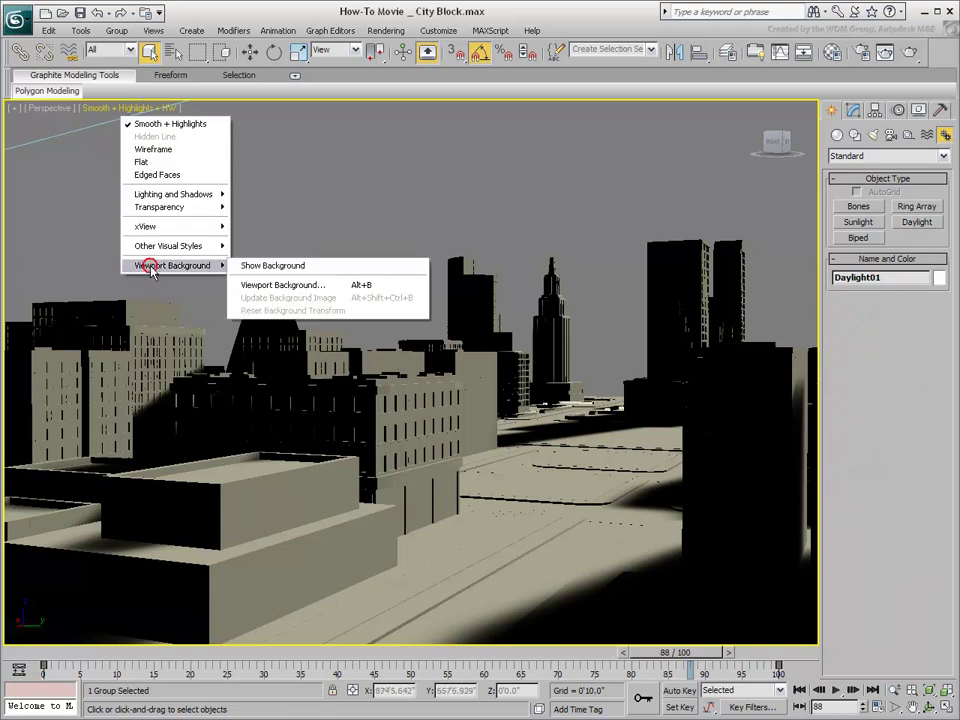
left_click(307, 287)
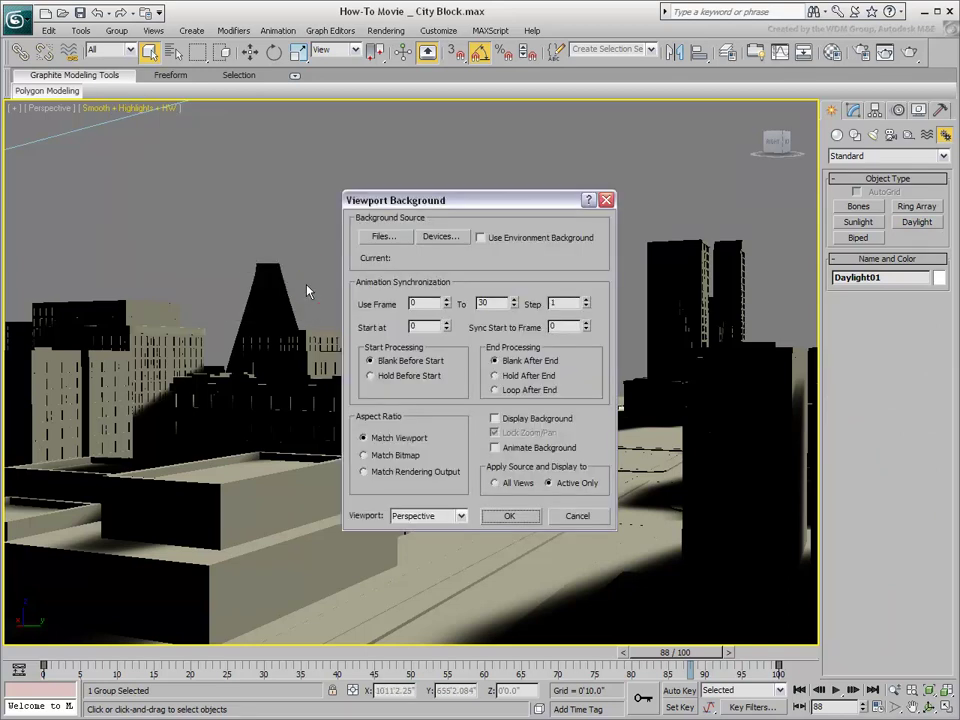
left_click(480, 238)
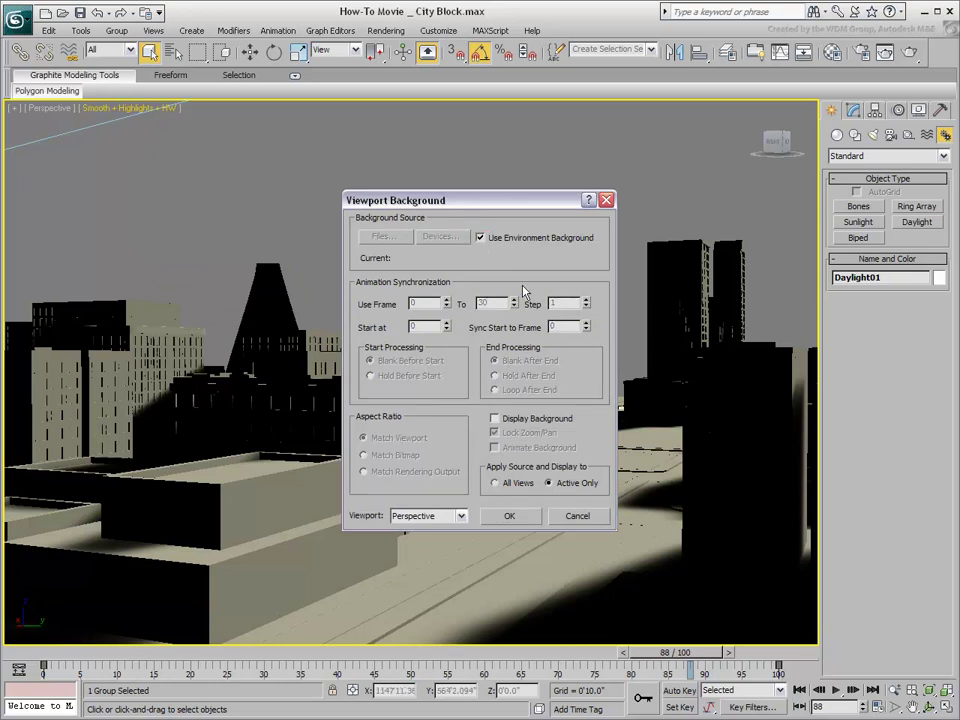
left_click(509, 517)
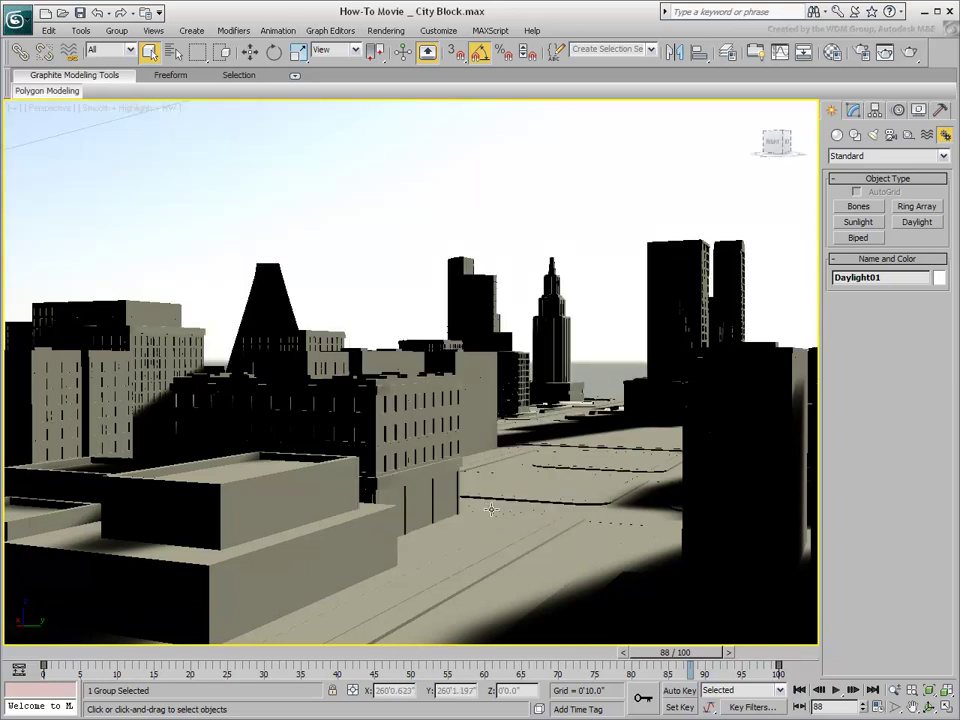
left_click(44, 660)
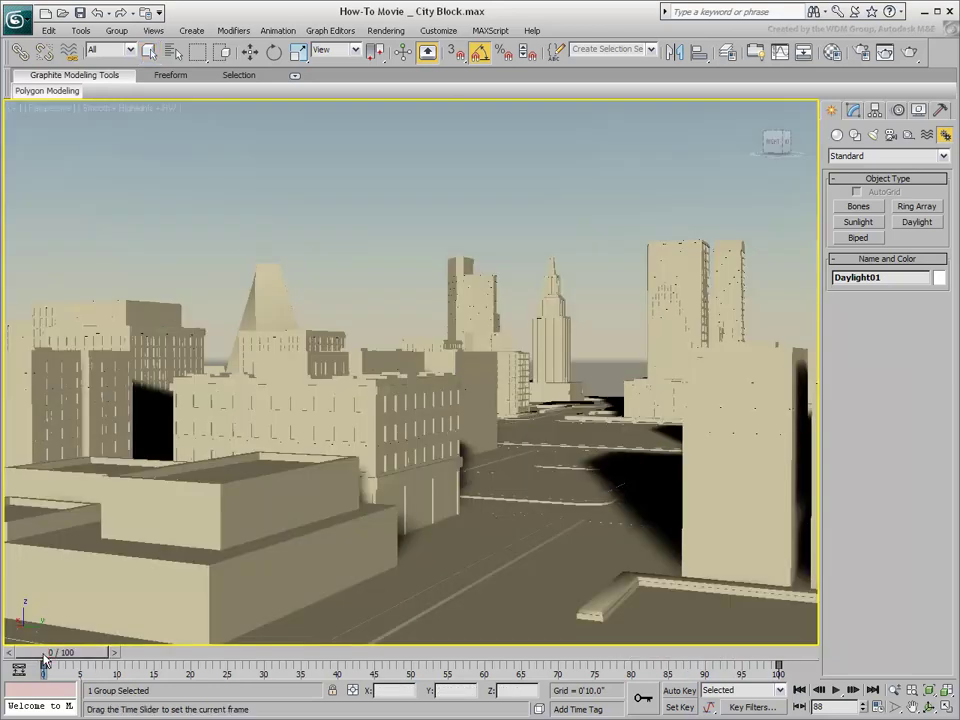